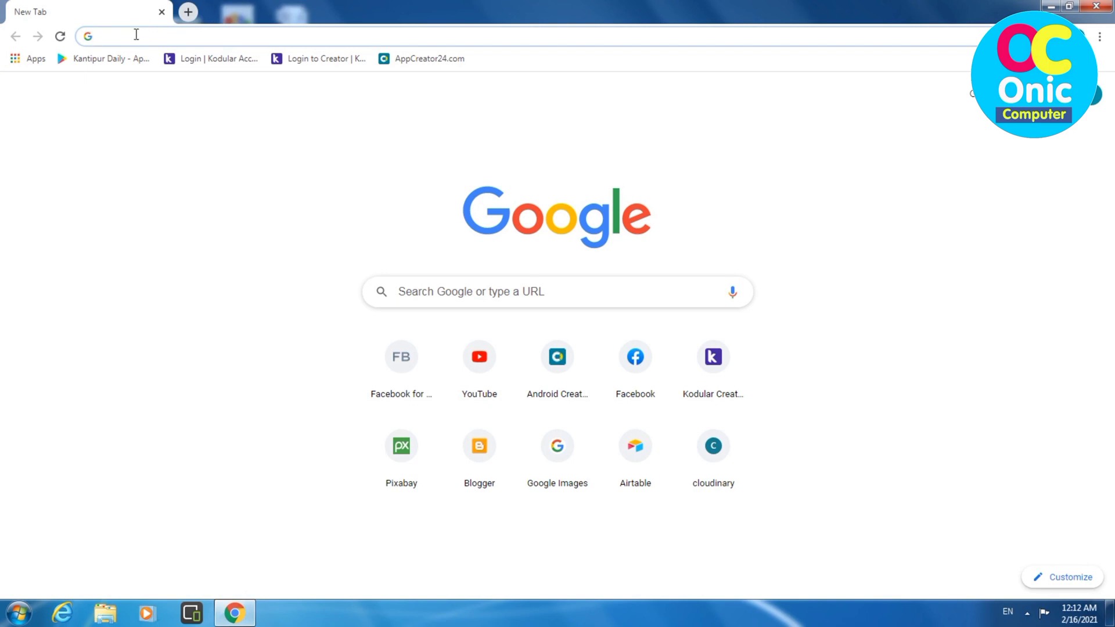
# Step: Search Google for 'mero share' from a new Chrome tab's address bar
pyautogui.write('m')
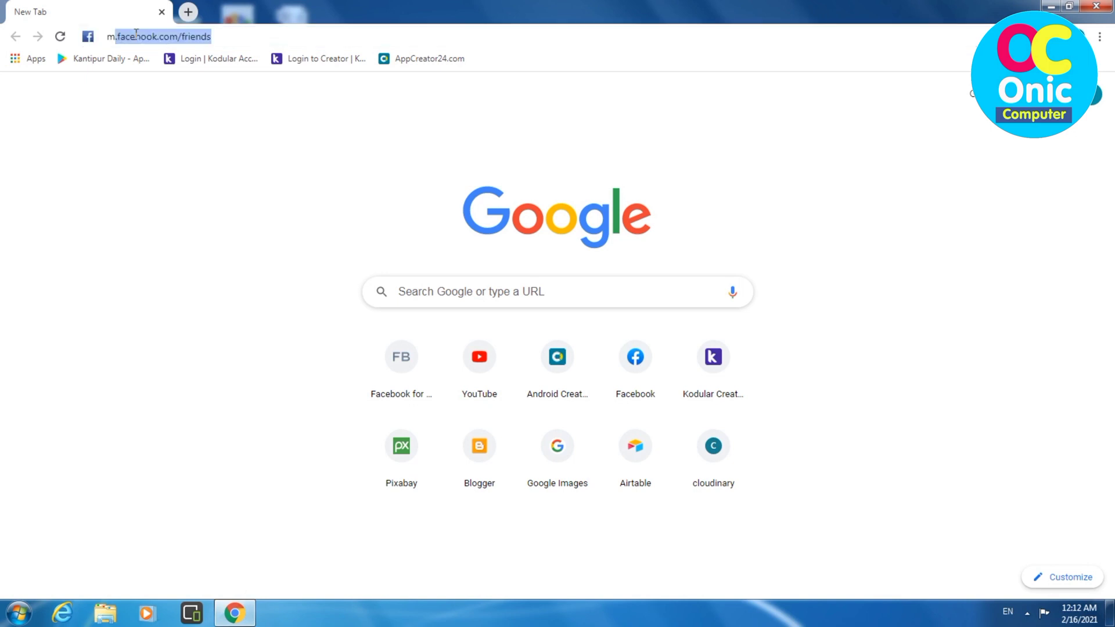
pyautogui.write('ero shar')
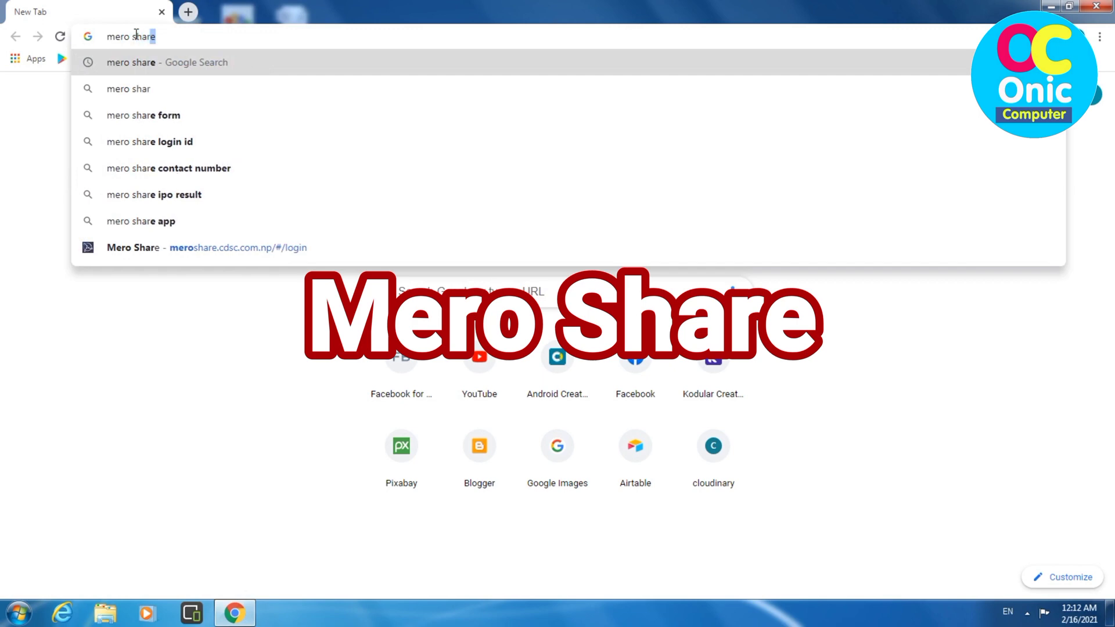
pyautogui.write('e')
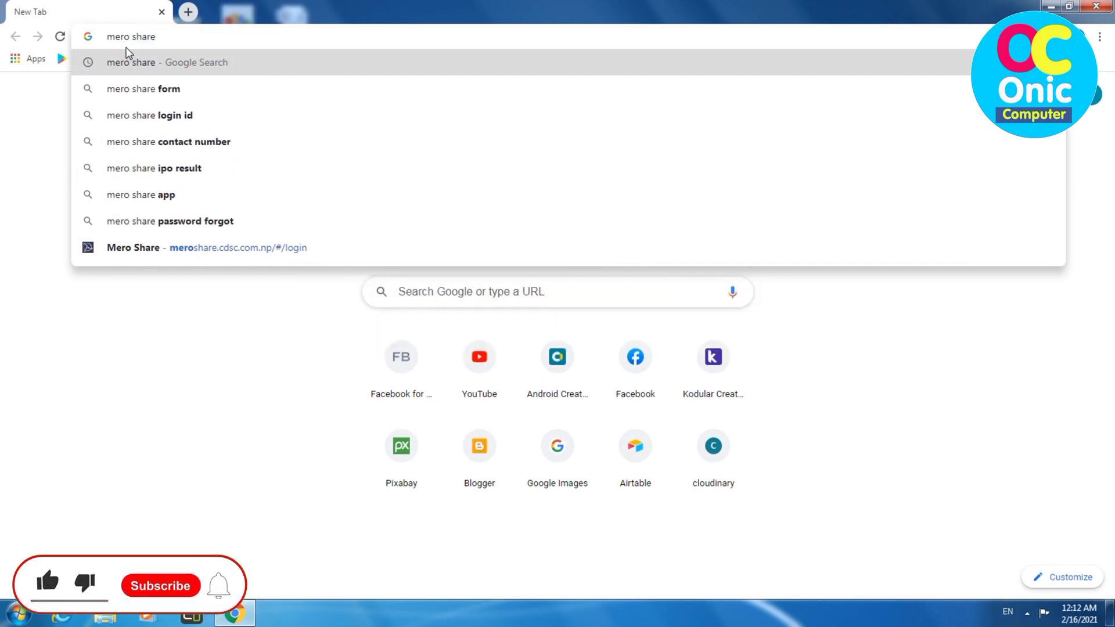
pyautogui.click(126, 58)
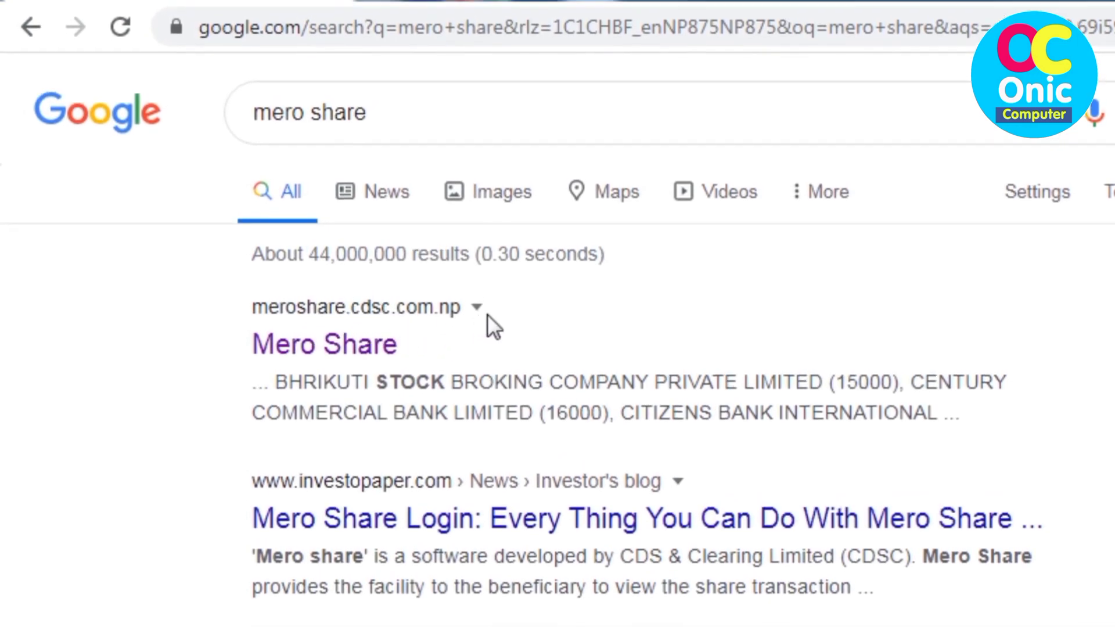
# Step: Open the official Mero Share result (meroshare.cdsc.com.np) to reach its login page
pyautogui.click(366, 342)
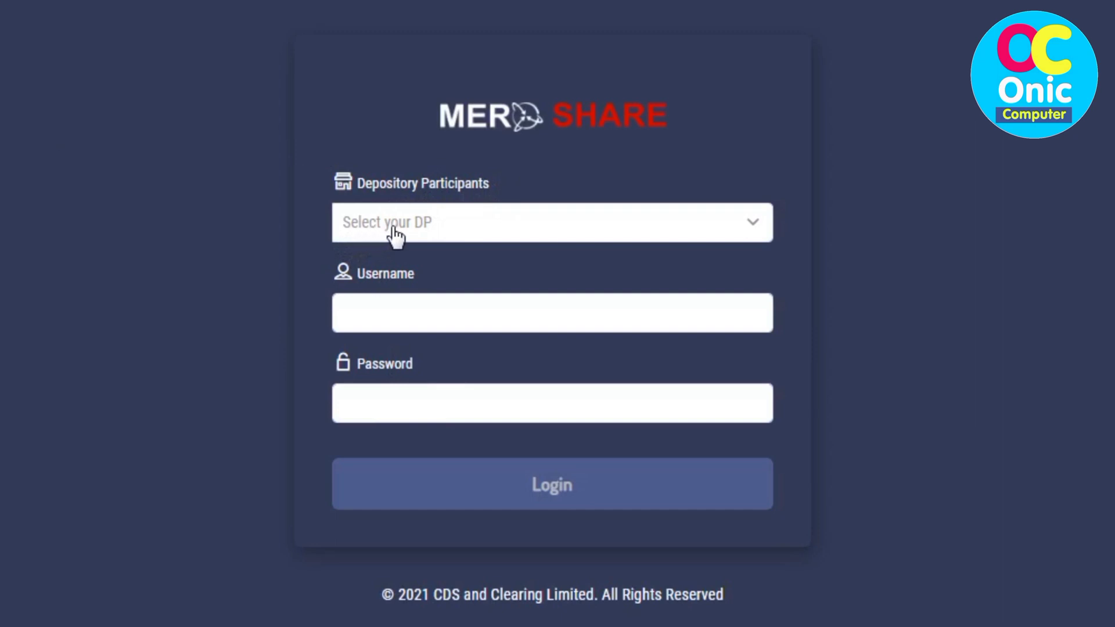
# Step: Choose NIC ASIA BANK LIMITED (13700) as the depository participant on the login form
pyautogui.click(481, 235)
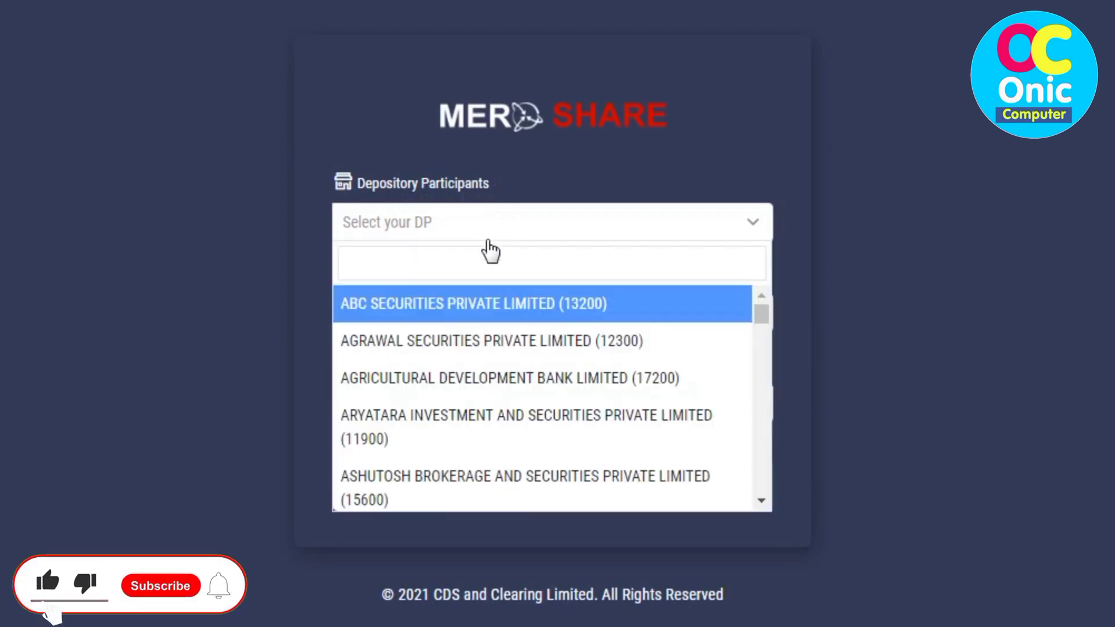
pyautogui.scroll(-3, 546, 401)
pyautogui.scroll(-10, 545, 400)
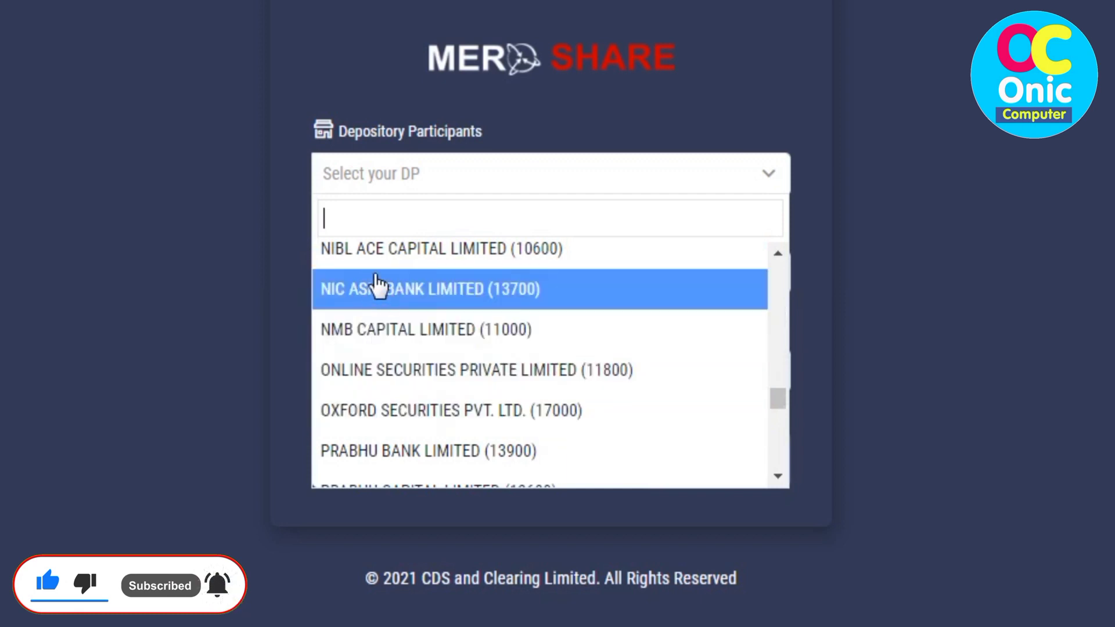
pyautogui.click(464, 296)
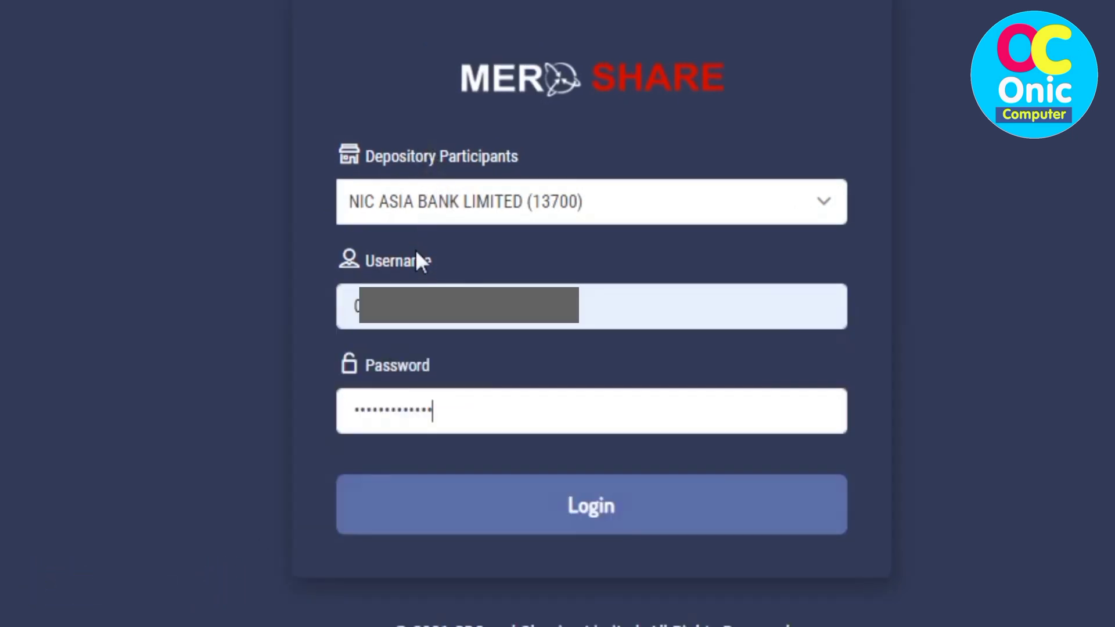
# Step: Log in and go to My ASBA to see the current issues
pyautogui.click(594, 512)
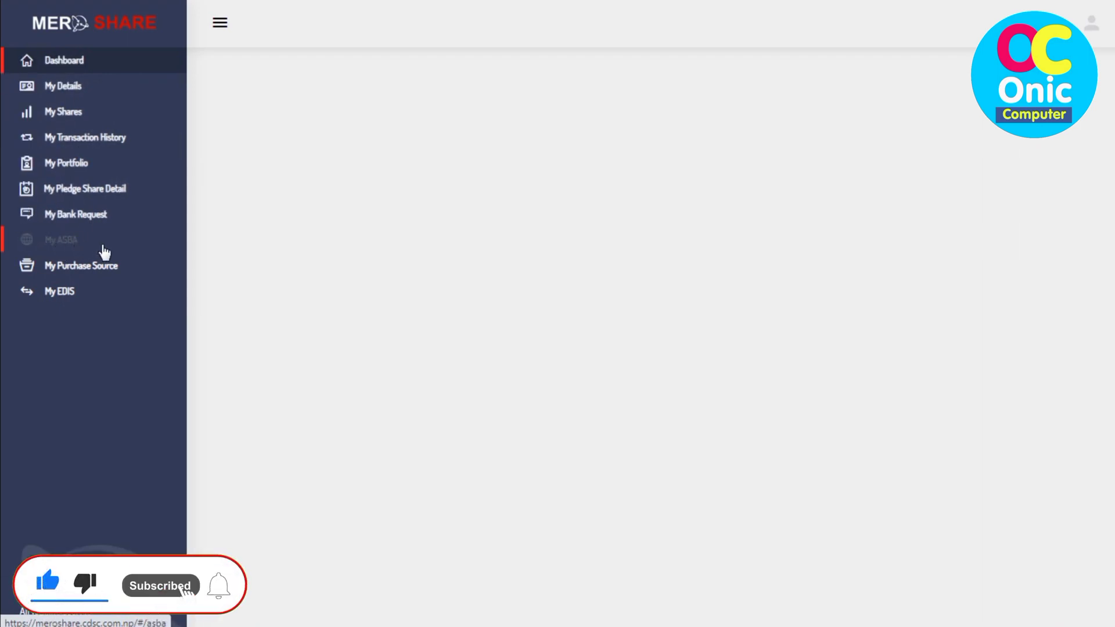
pyautogui.click(64, 245)
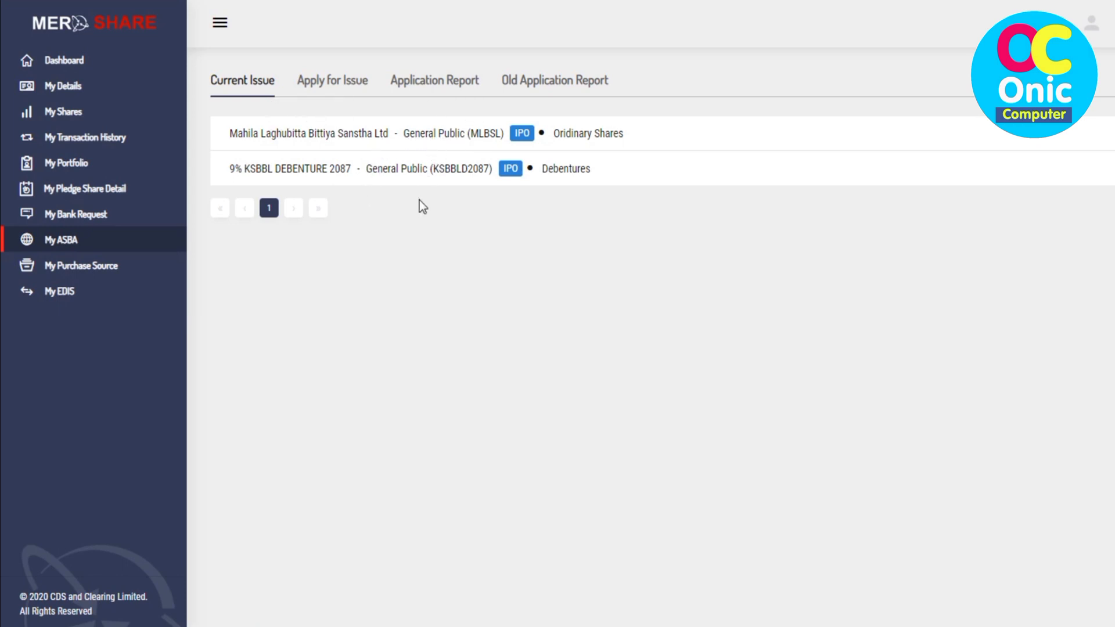
# Step: Switch to the Apply for Issue tab listing Mahila Laghubitta and KSBBL Debenture 2087
pyautogui.click(336, 87)
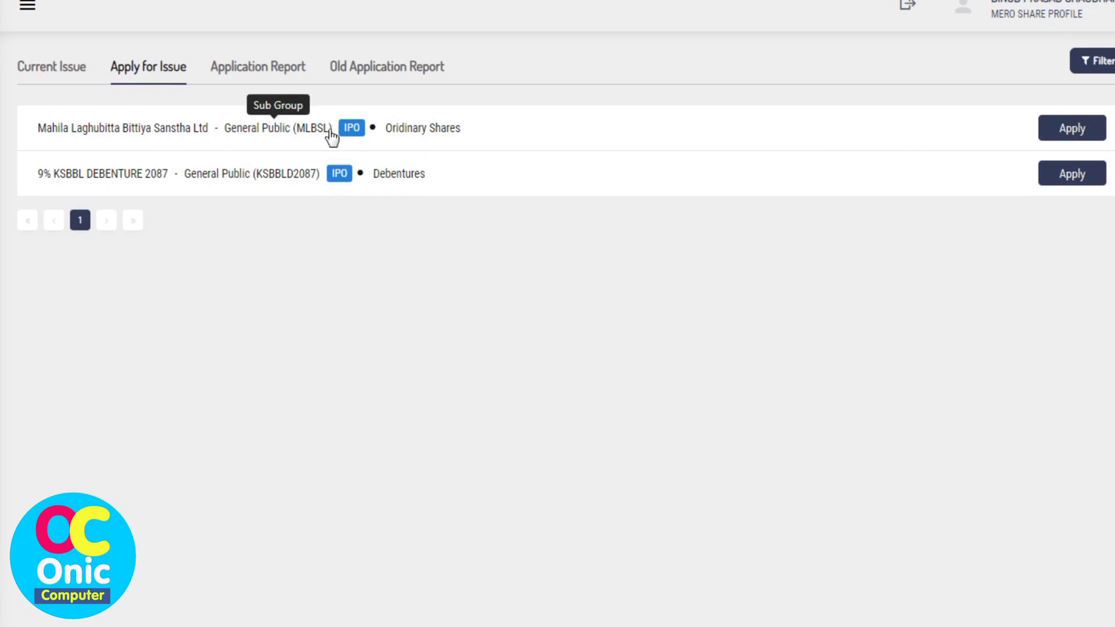
# Step: Start the Mahila Laghubitta application, download its prospectus and open the PDF from Downloads
pyautogui.click(1072, 128)
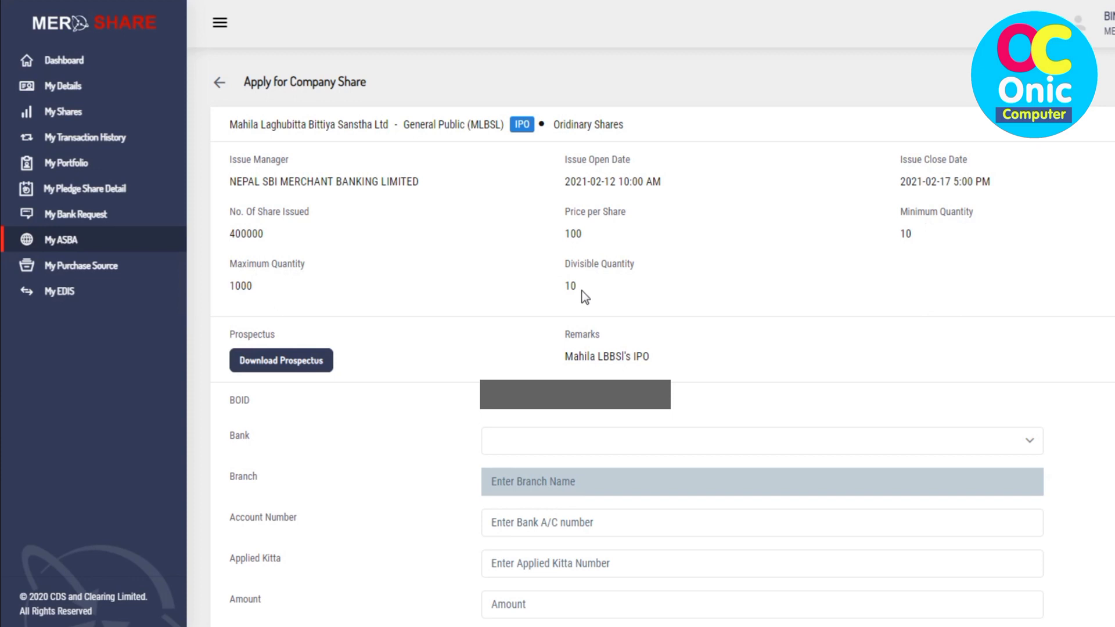
pyautogui.click(306, 365)
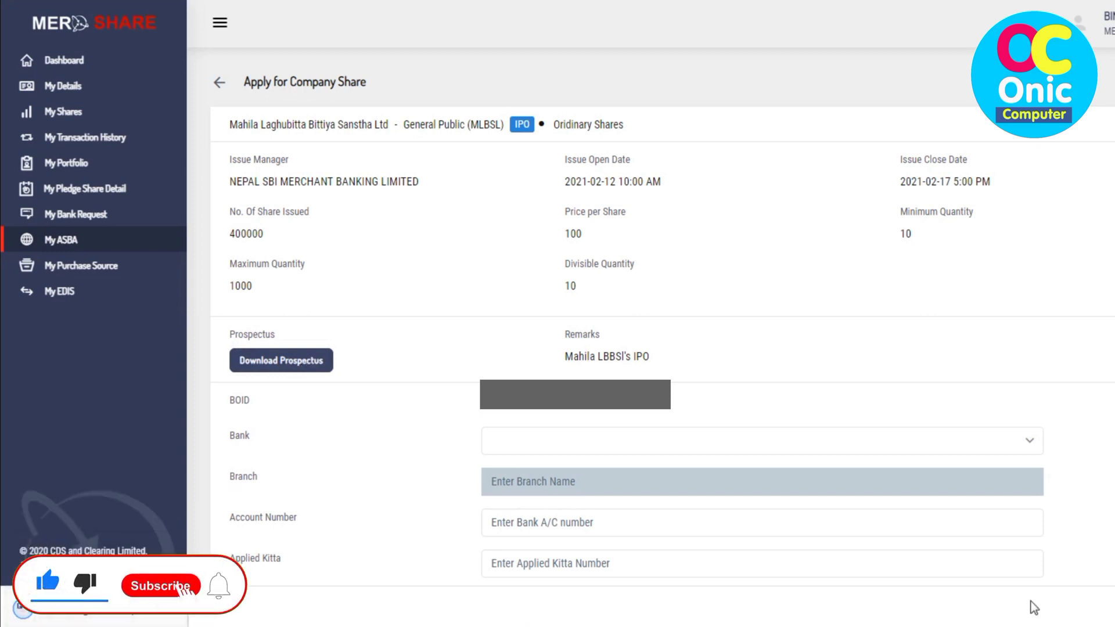
pyautogui.hotkey('ctrl', 'j')
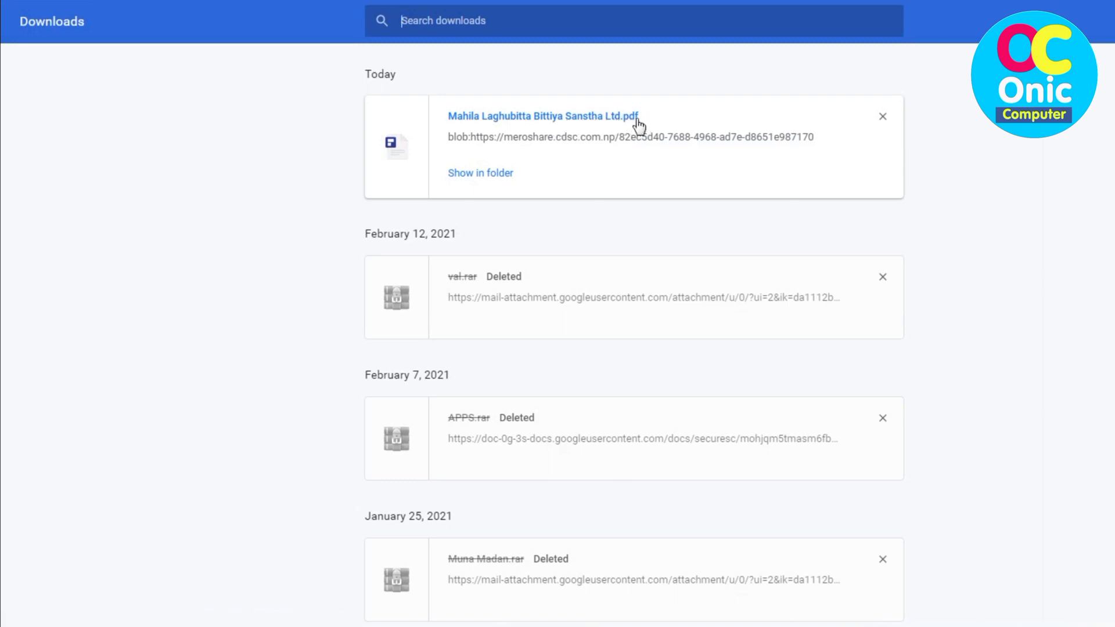
pyautogui.click(576, 117)
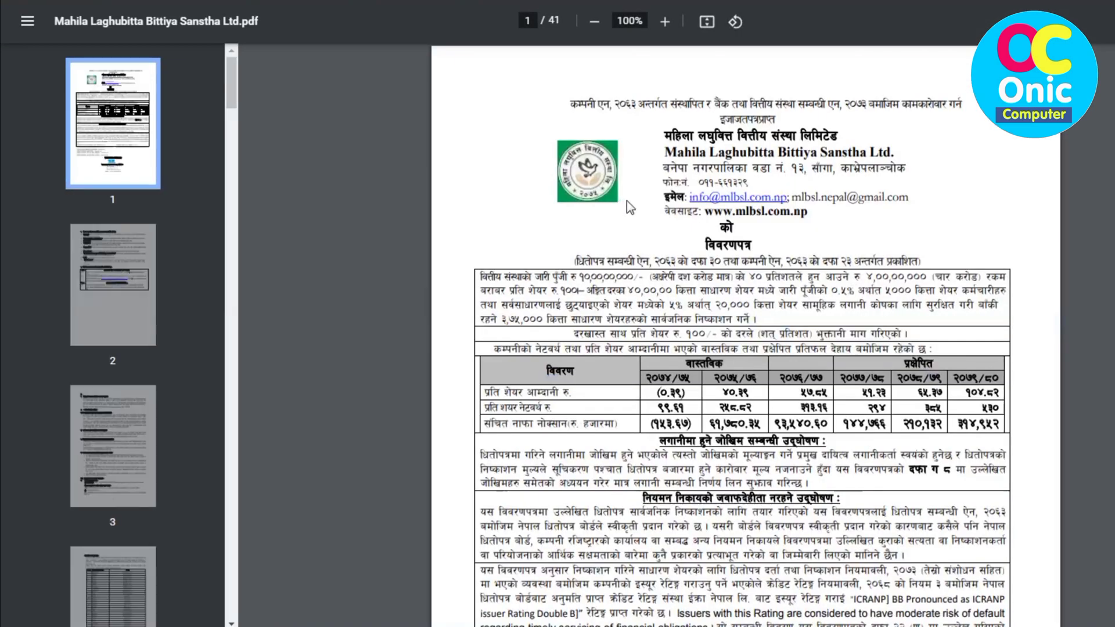
# Step: Skim the Mahila Laghubitta prospectus PDF down to page 5 of 41
pyautogui.scroll(-8, 882, 285)
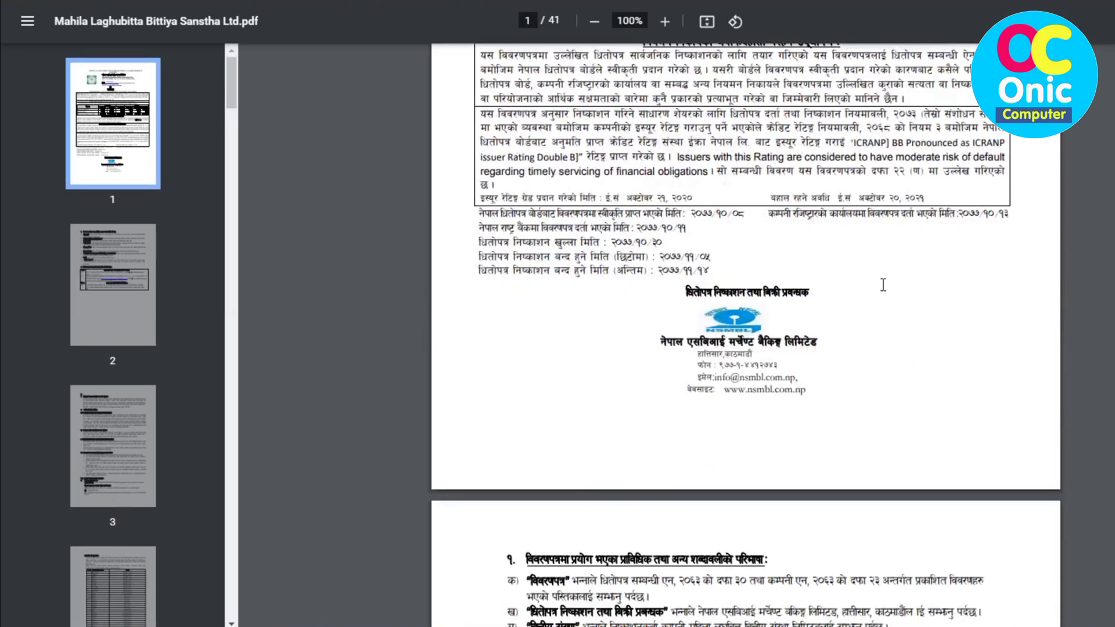
pyautogui.scroll(-20, 883, 285)
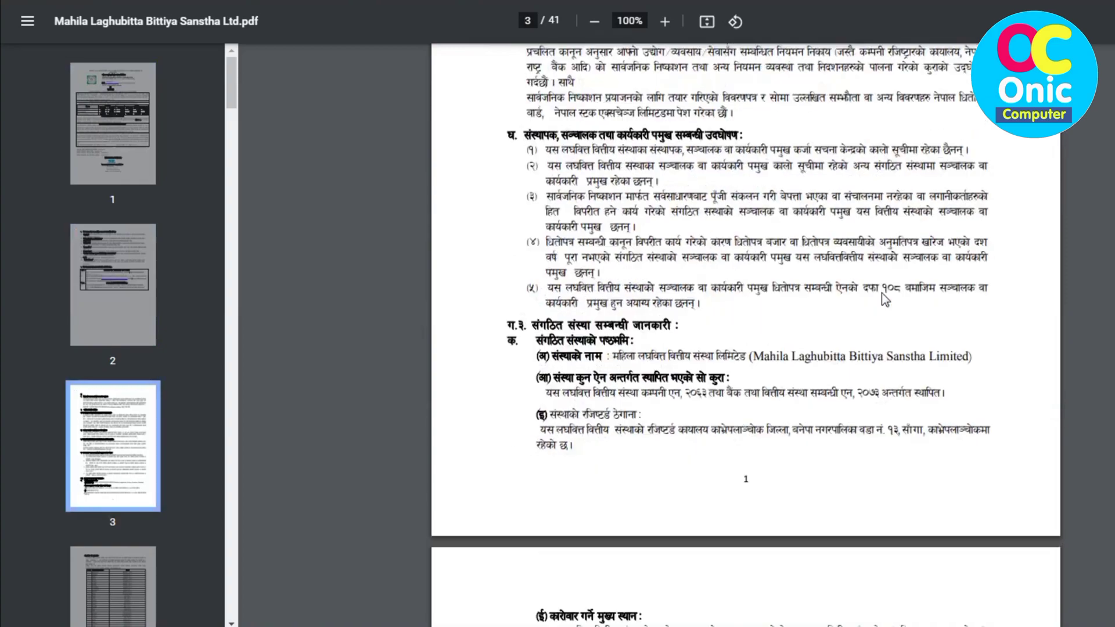
pyautogui.scroll(-20, 881, 293)
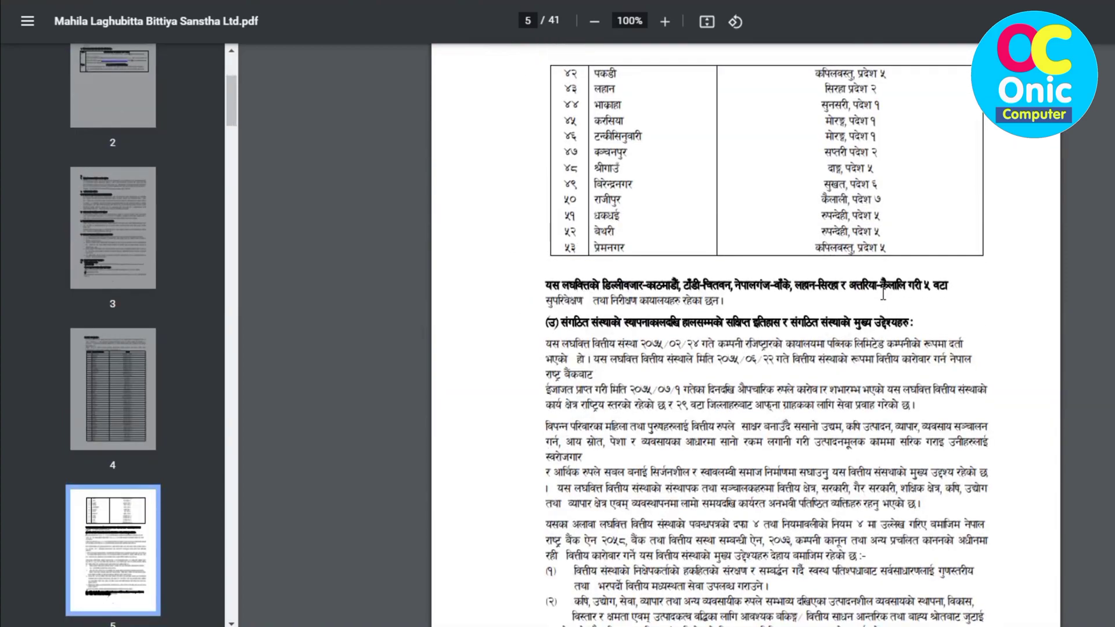
pyautogui.scroll(20, 883, 294)
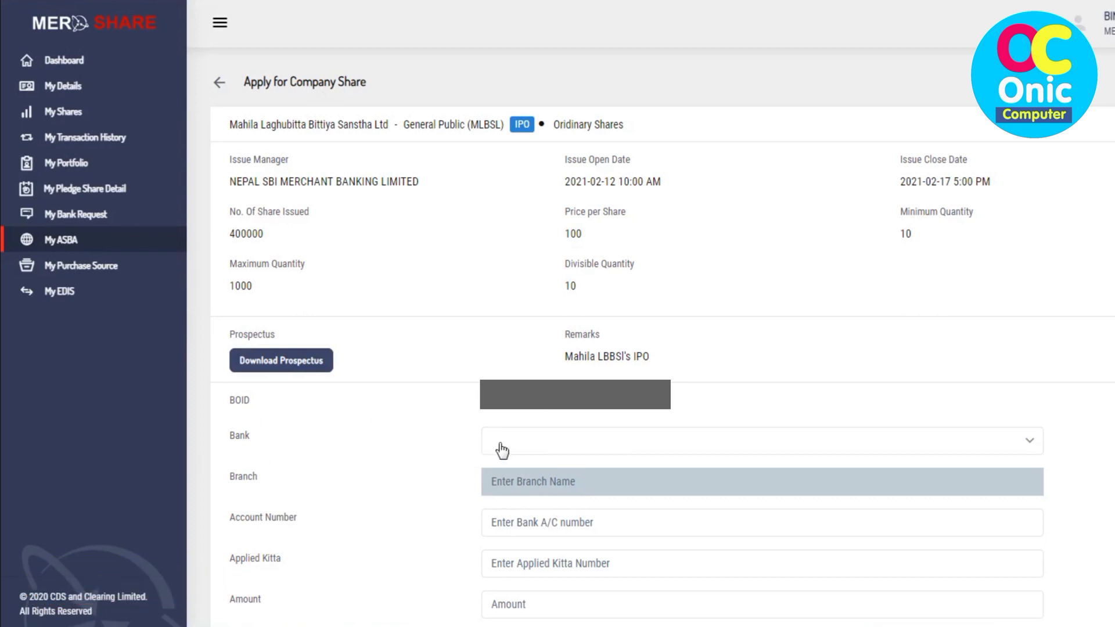
# Step: Select NIC ASIA BANK LTD. as the bank so Sankhamul Branch auto-fills
pyautogui.click(614, 448)
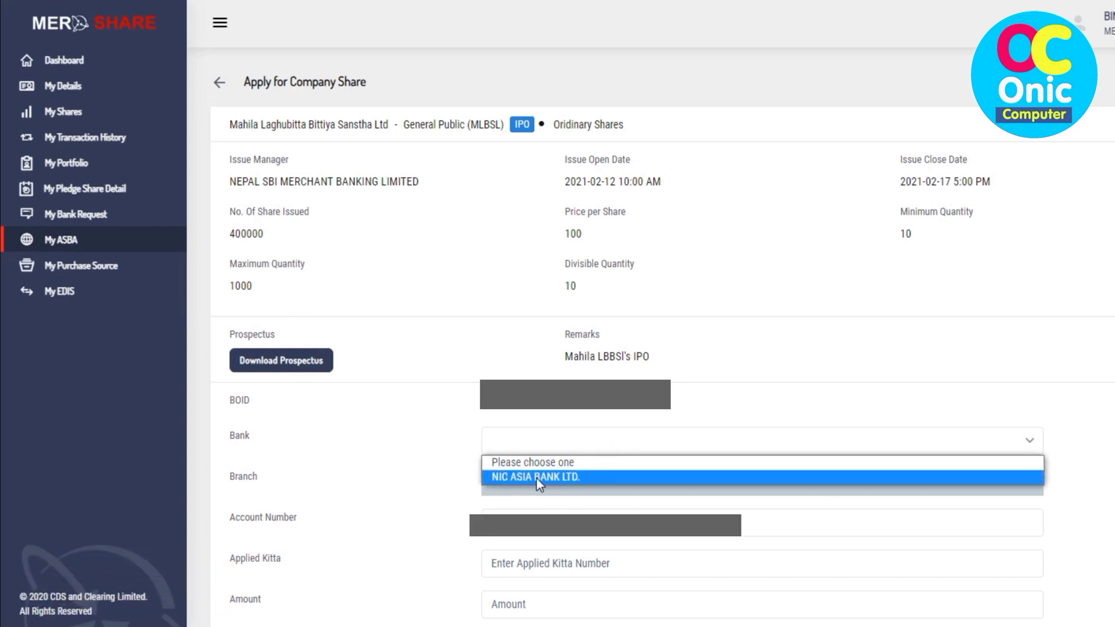
pyautogui.click(562, 477)
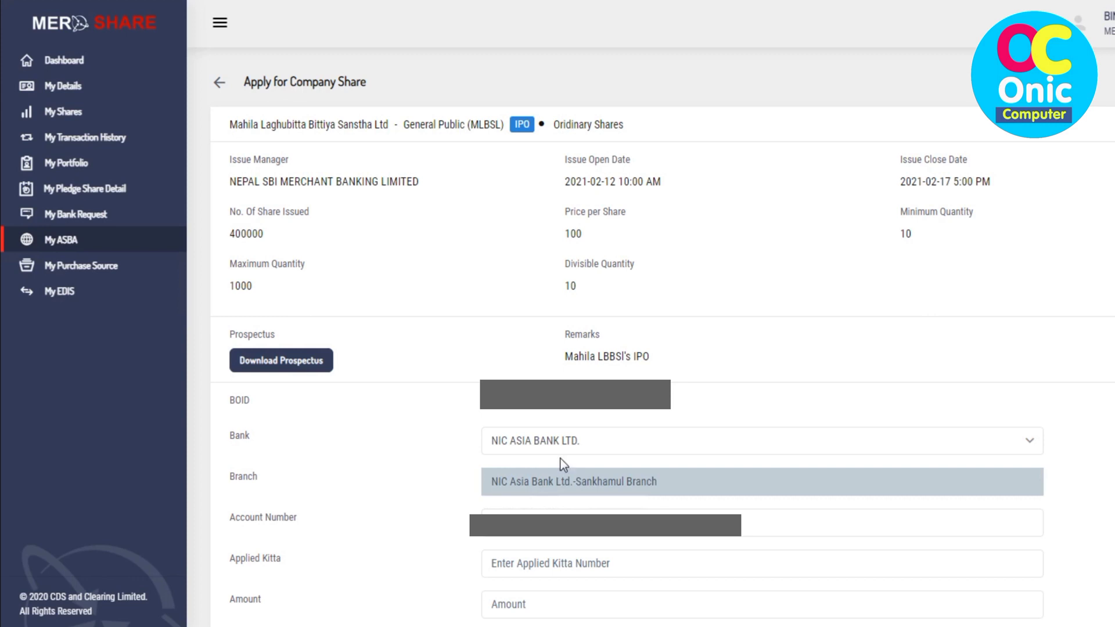
pyautogui.click(499, 482)
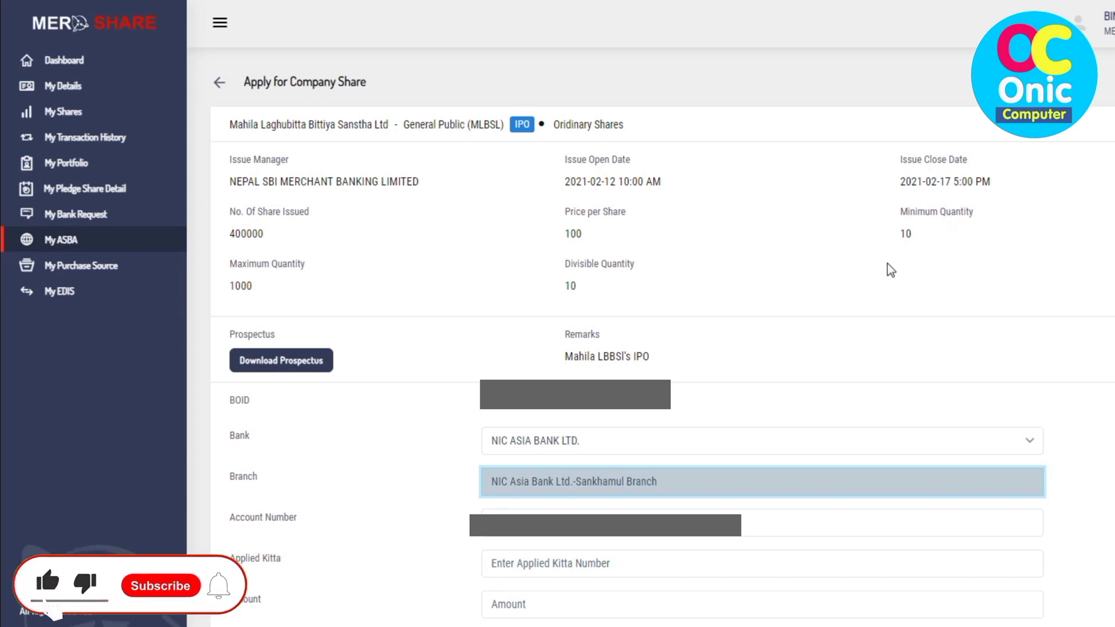
pyautogui.click(538, 561)
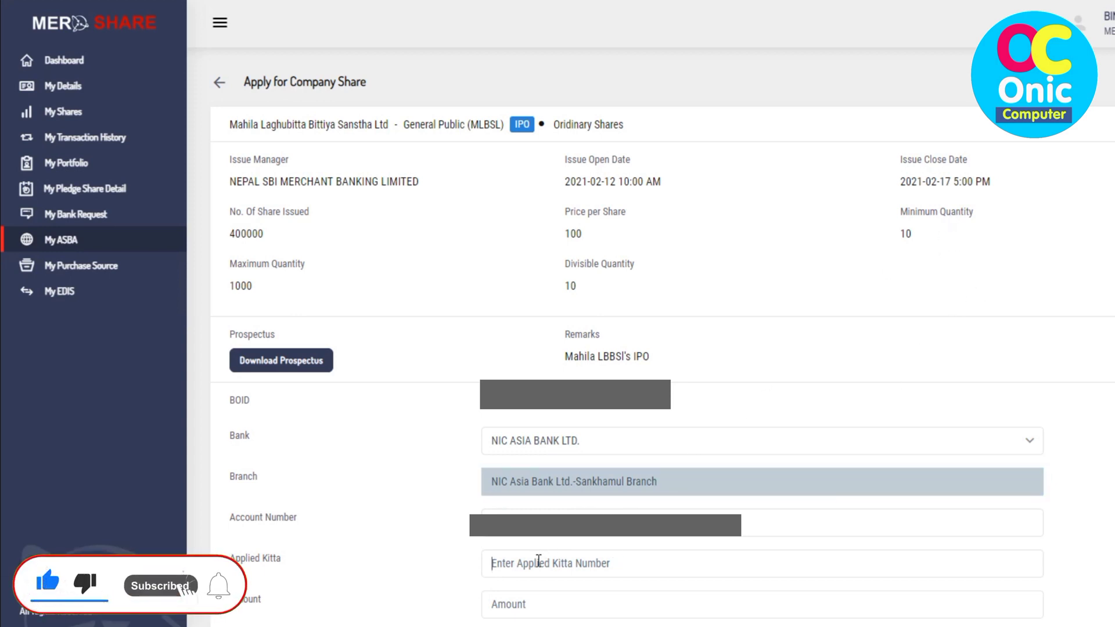
# Step: Enter 10 applied kitta, fixing mistyped digits, so the amount shows 1000
pyautogui.write('10')
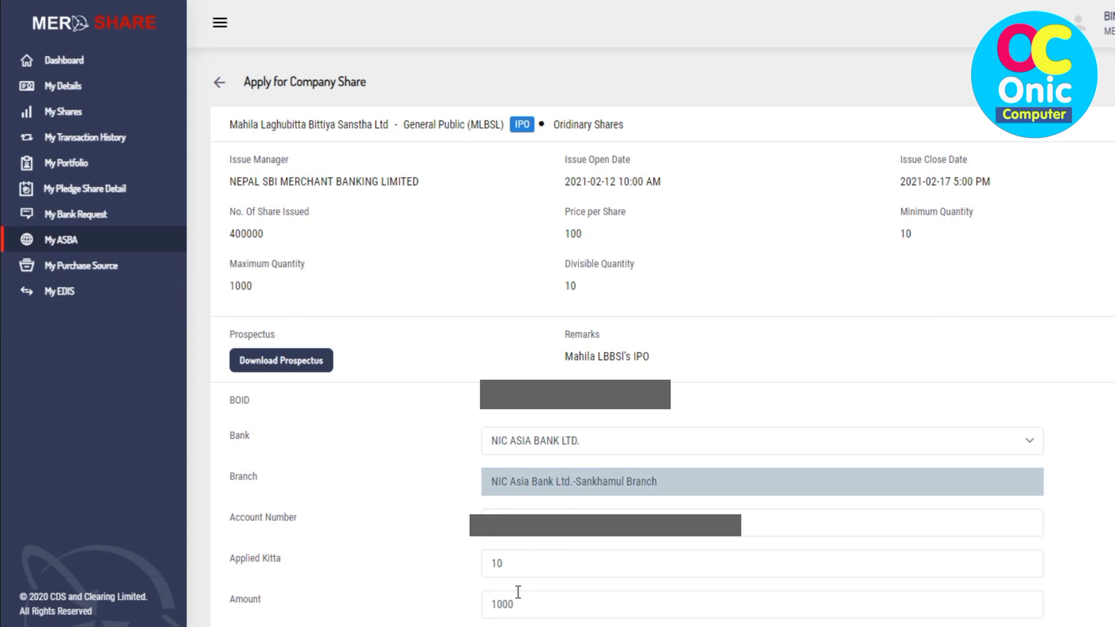
pyautogui.press('BackSpace')
pyautogui.press('BackSpace')
pyautogui.write('2')
pyautogui.write('0')
pyautogui.press('BackSpace')
pyautogui.press('BackSpace')
pyautogui.write('10')
# Step: Enter the CRN, accept the declaration and proceed to the transaction PIN step
pyautogui.scroll(-4, 688, 348)
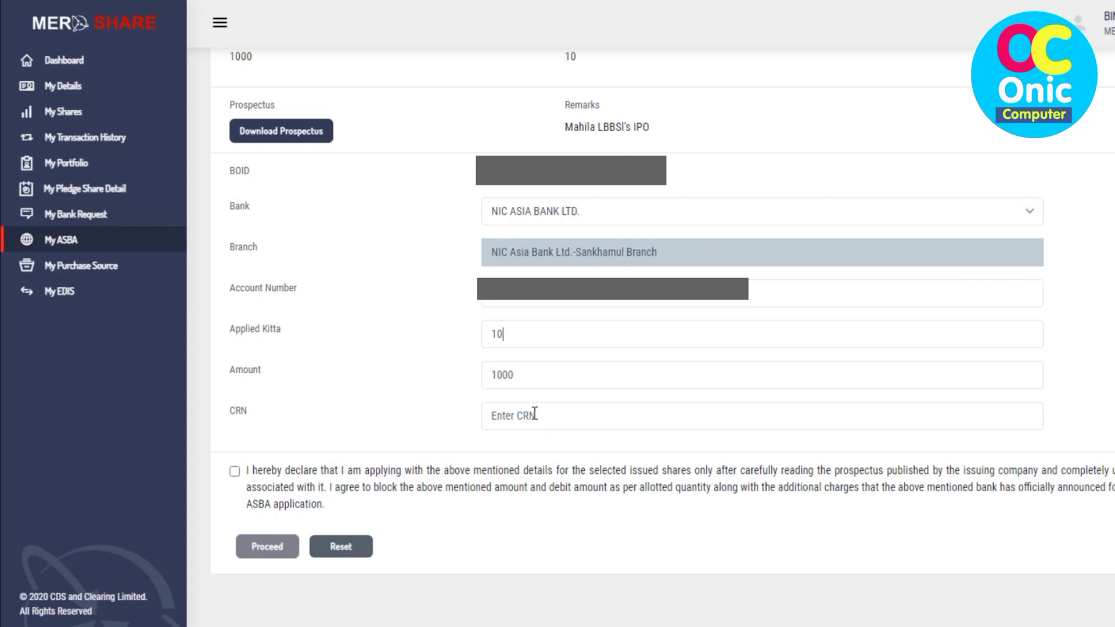
pyautogui.click(536, 414)
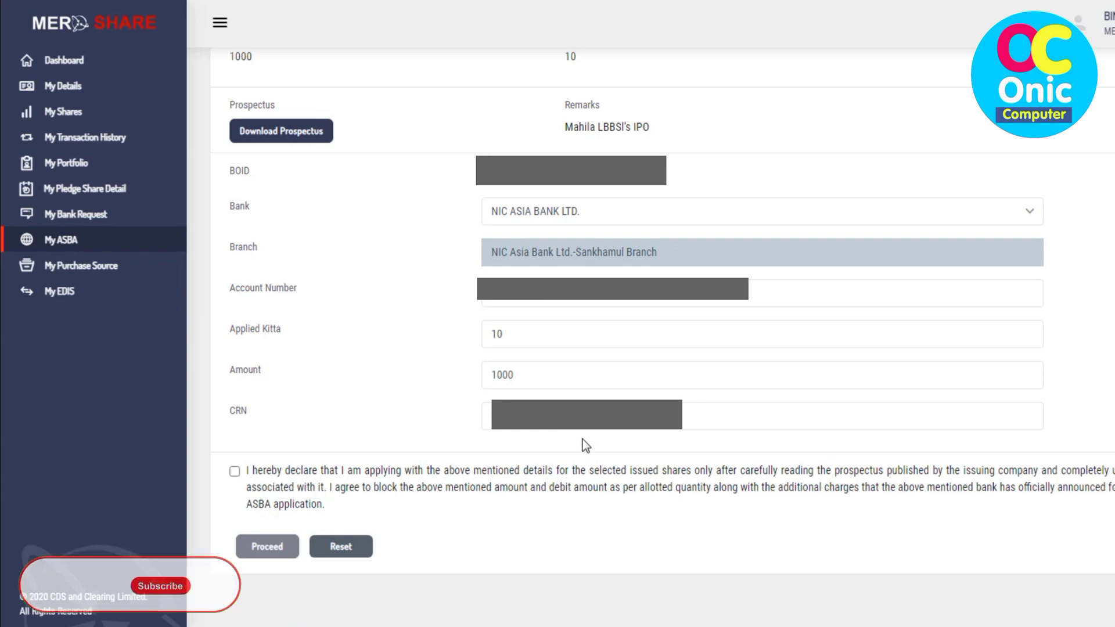
pyautogui.click(234, 473)
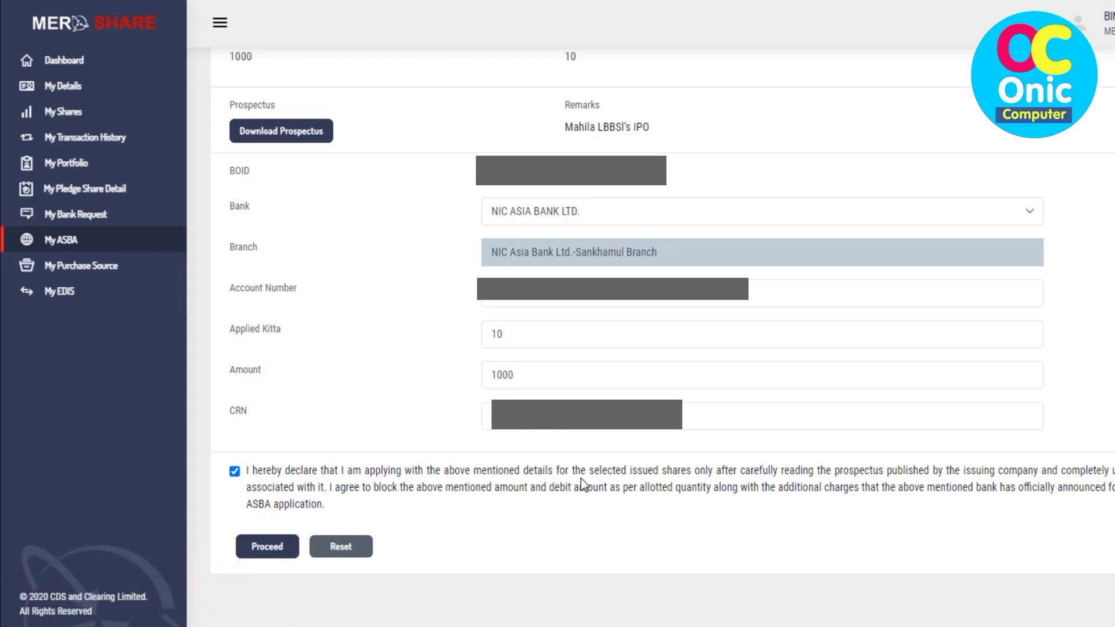
pyautogui.click(267, 547)
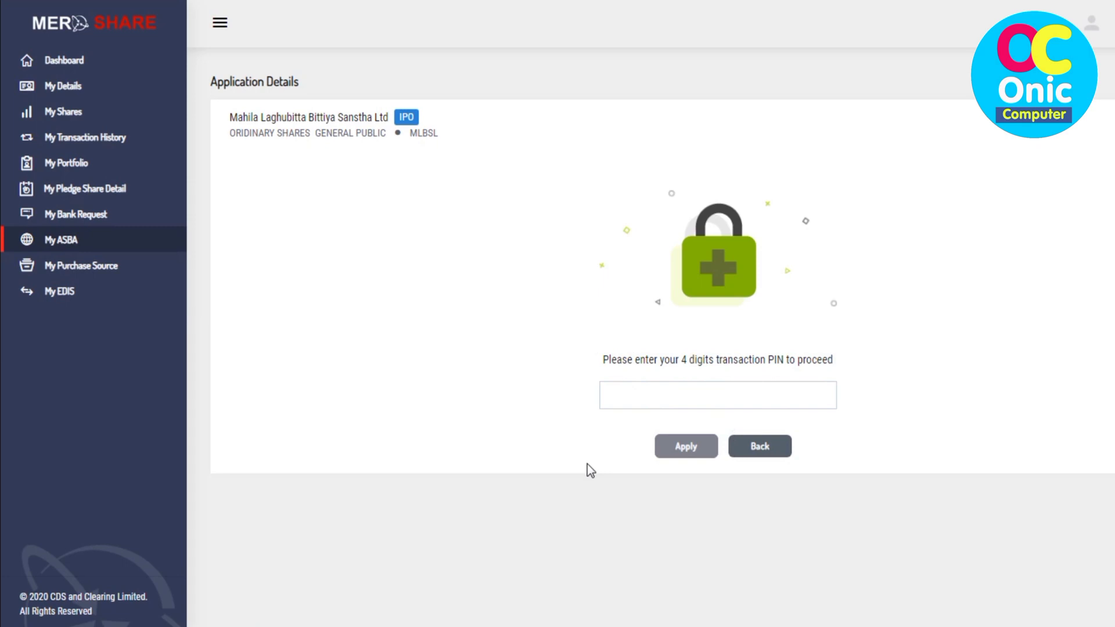
# Step: Enter the 4-digit transaction PIN and apply for the Mahila Laghubitta Bittiya Sanstha Ltd shares
pyautogui.click(645, 391)
pyautogui.write('1234')
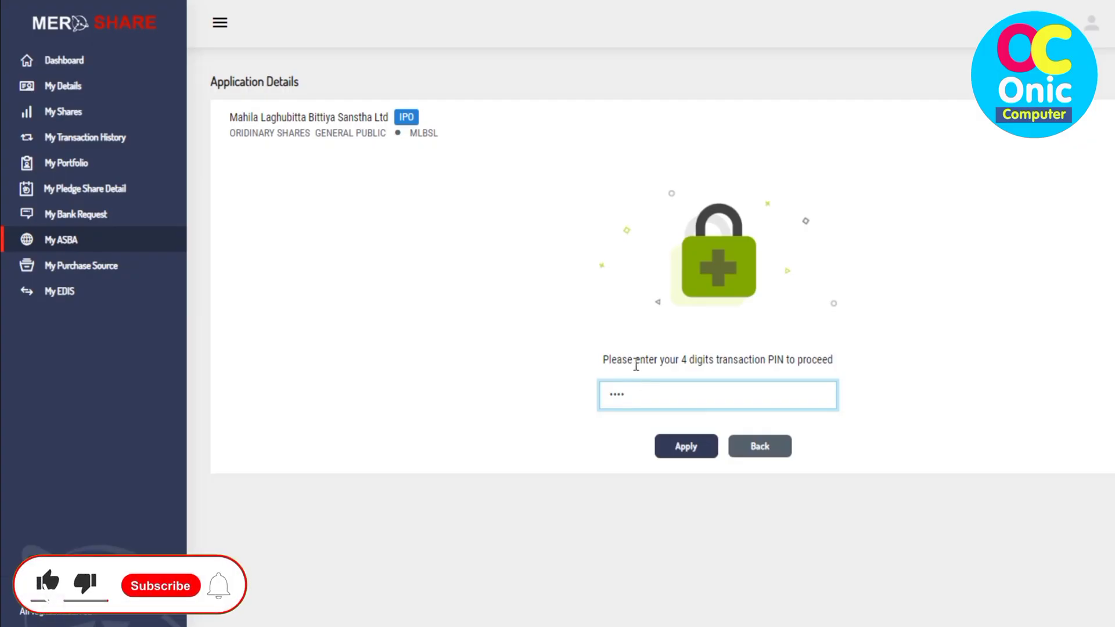
pyautogui.click(685, 447)
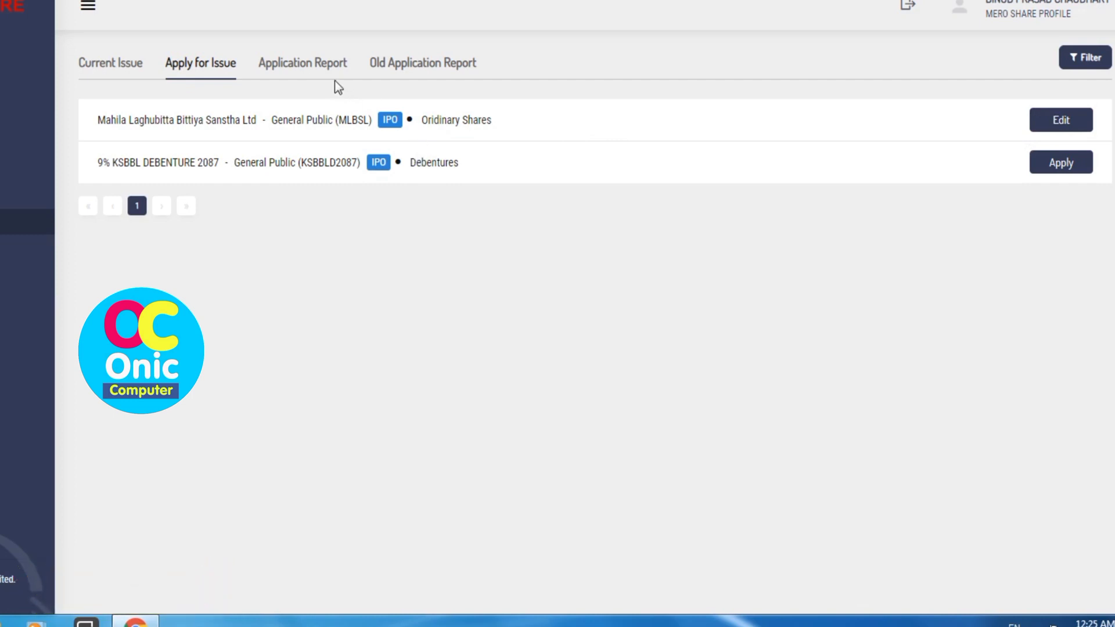
# Step: Open the Mahila Laghubitta Bittiya Sanstha Ltd report from the Application Report list
pyautogui.click(302, 70)
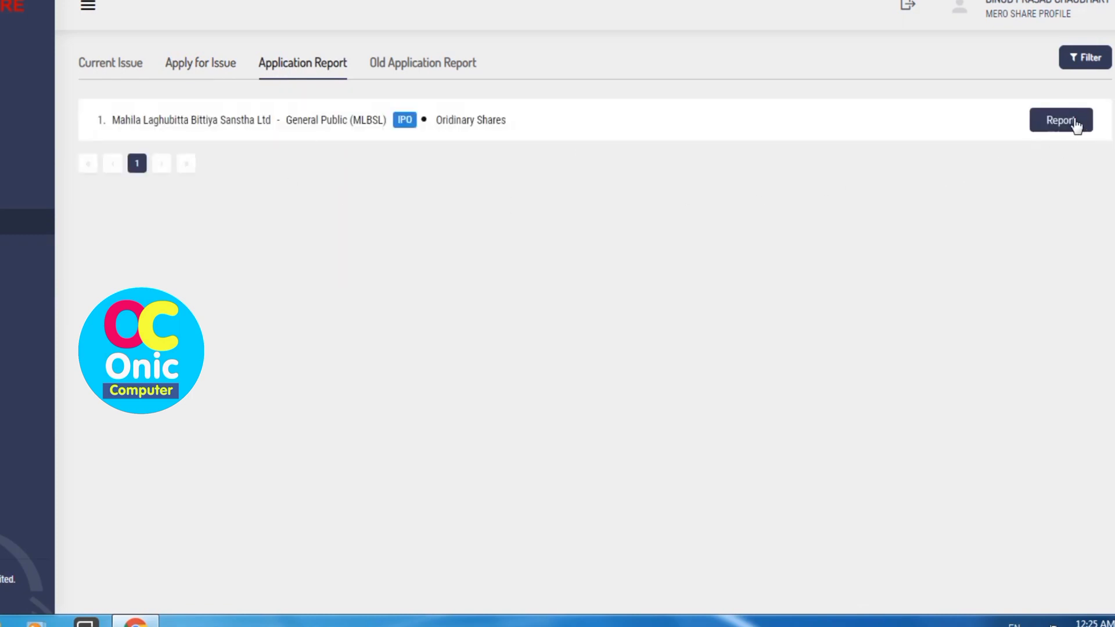
pyautogui.click(1072, 122)
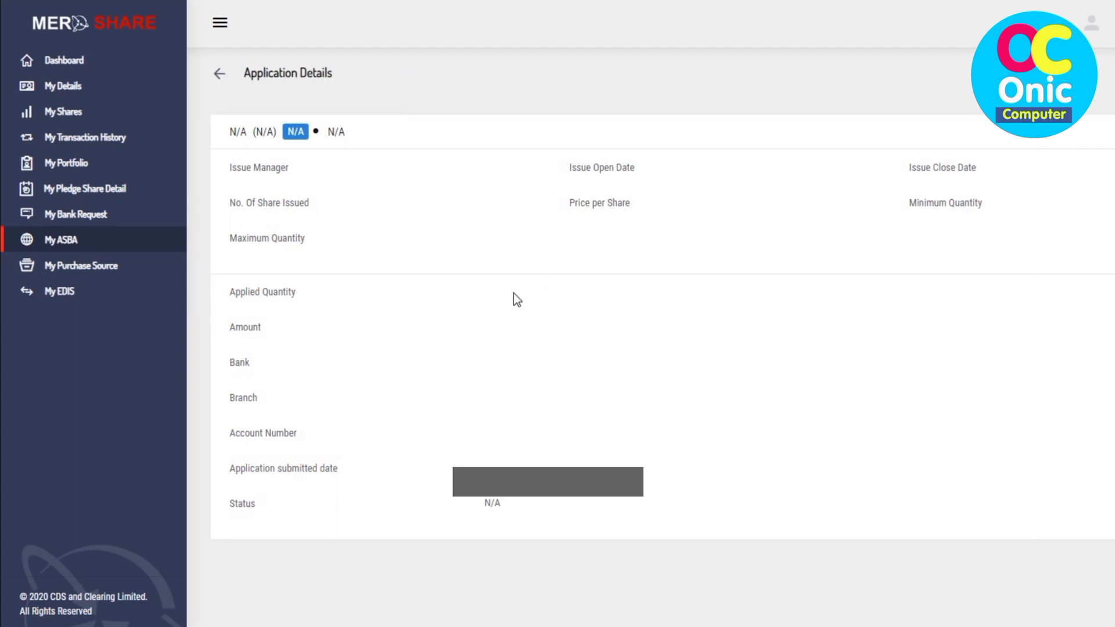